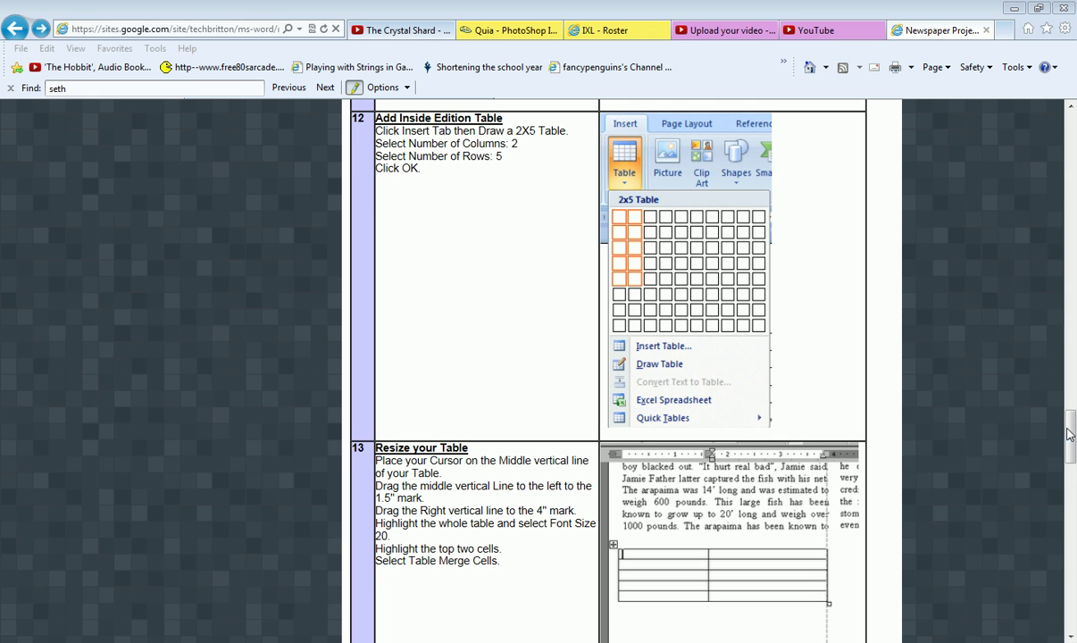
Scroll the tutorial page to steps 13–15 on resizing, typing in and colouring the table
left_click_drag(1070, 434, 1070, 462)
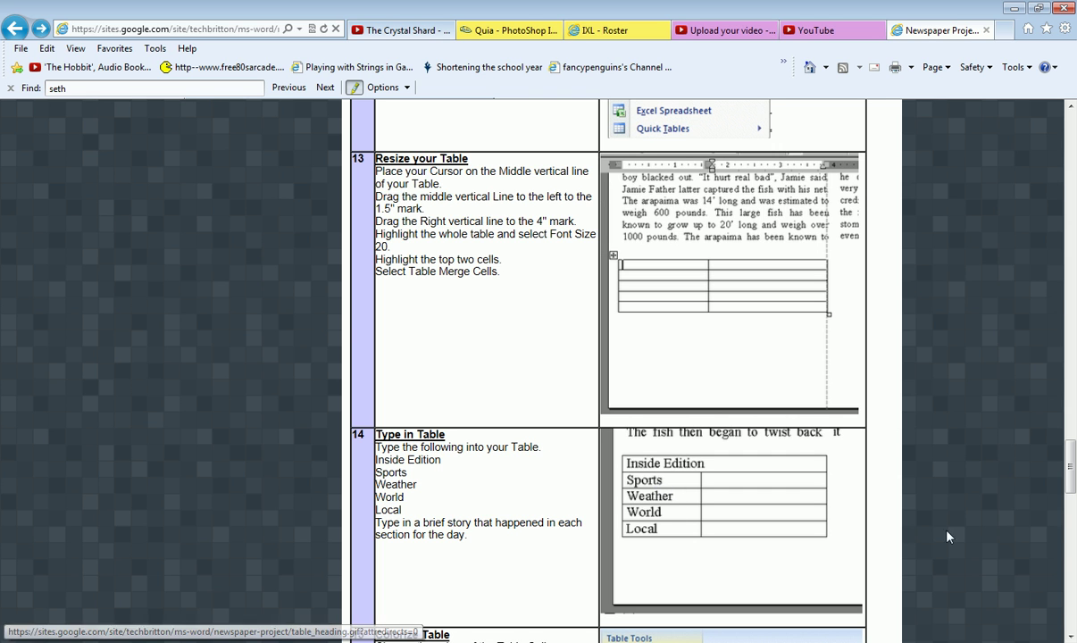
left_click_drag(1070, 482, 1071, 438)
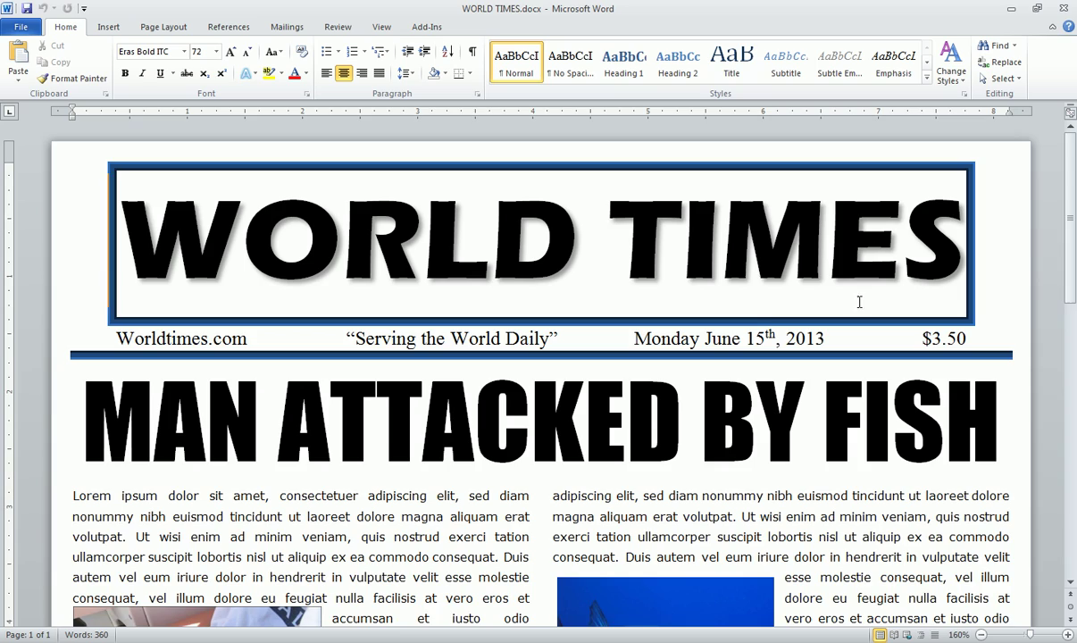
Insert a 2-column, 5-row table on the blank line below the WORLD TIMES article columns
left_click(1015, 8)
left_click_drag(1072, 201, 1054, 391)
left_click(75, 400)
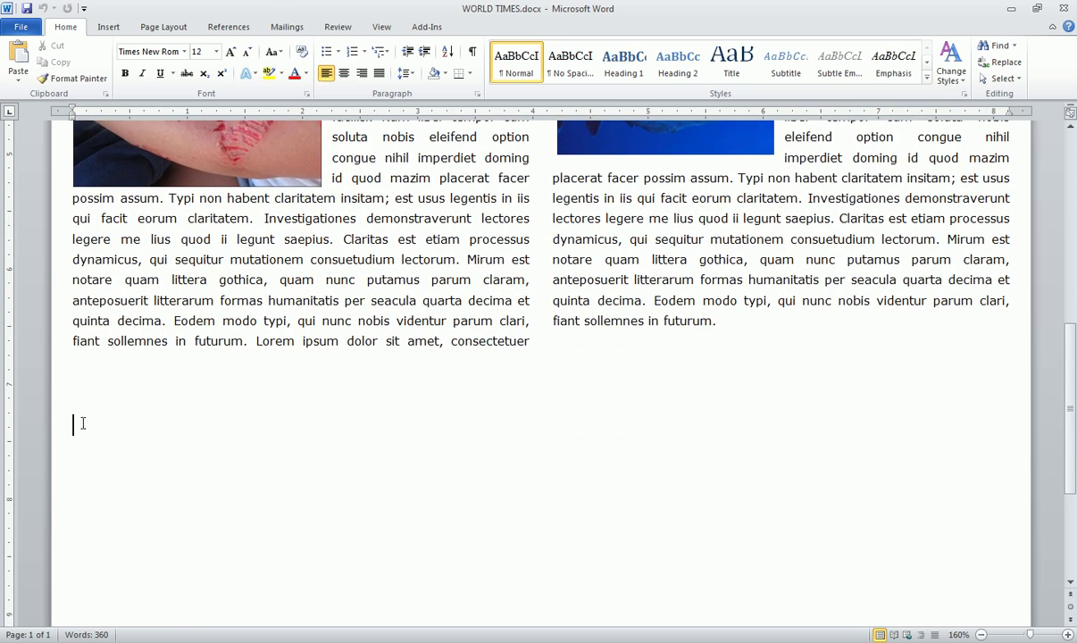
left_click(108, 27)
left_click(120, 73)
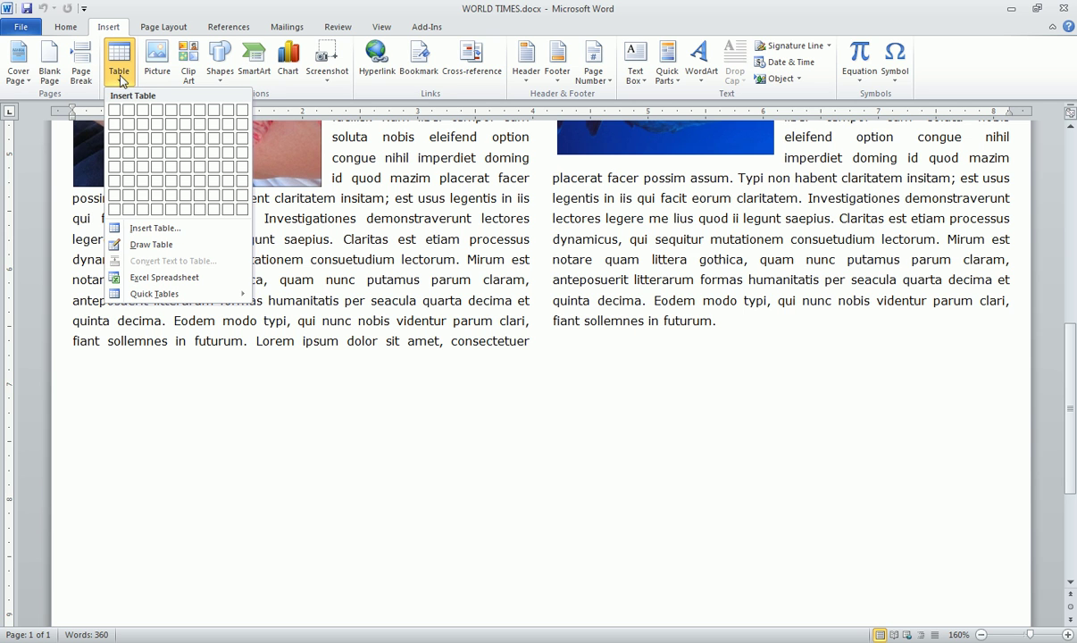
left_click(127, 168)
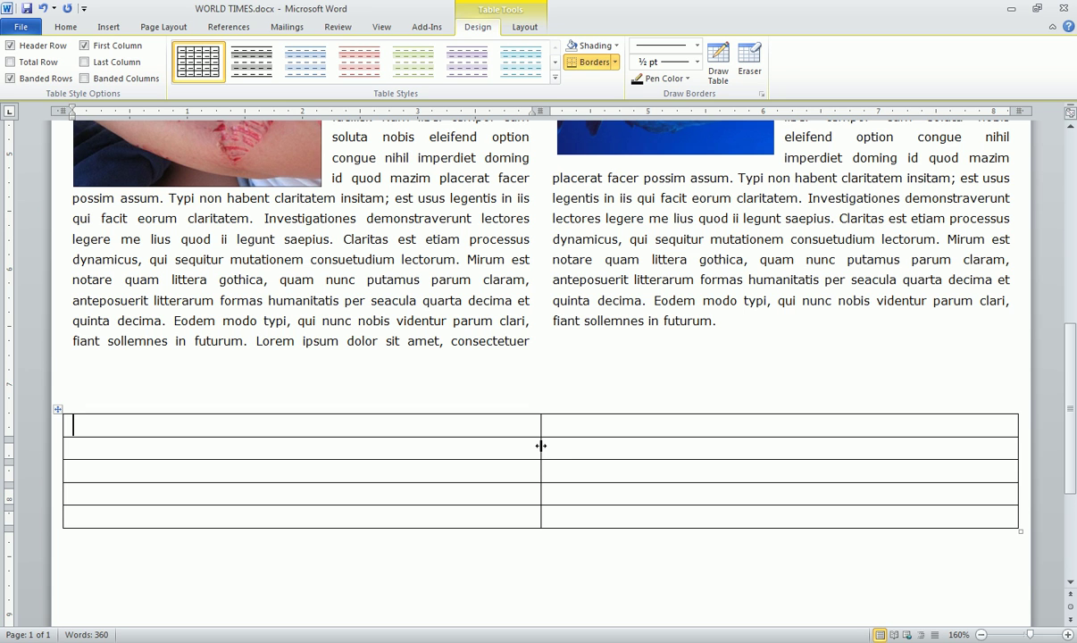
Narrow the first column to 1.5 inches and pull the table's right edge in to 4 inches
left_click_drag(541, 445, 215, 449)
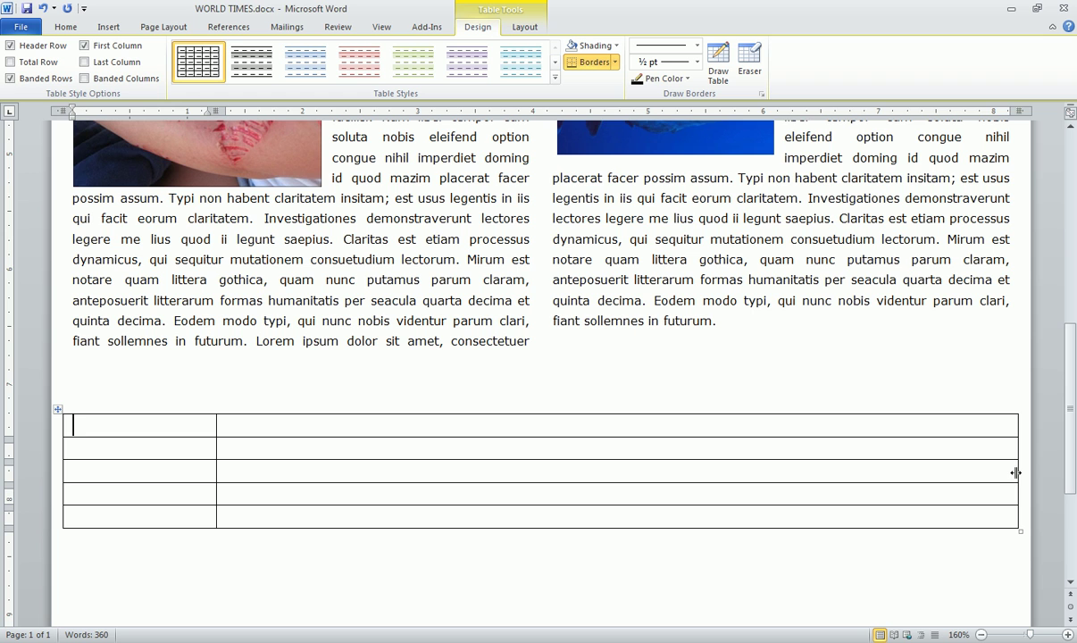
left_click_drag(1018, 471, 530, 463)
Merge the table's top row into one cell and title it 'Inside Edition'
left_click_drag(205, 428, 222, 426)
right_click(264, 432)
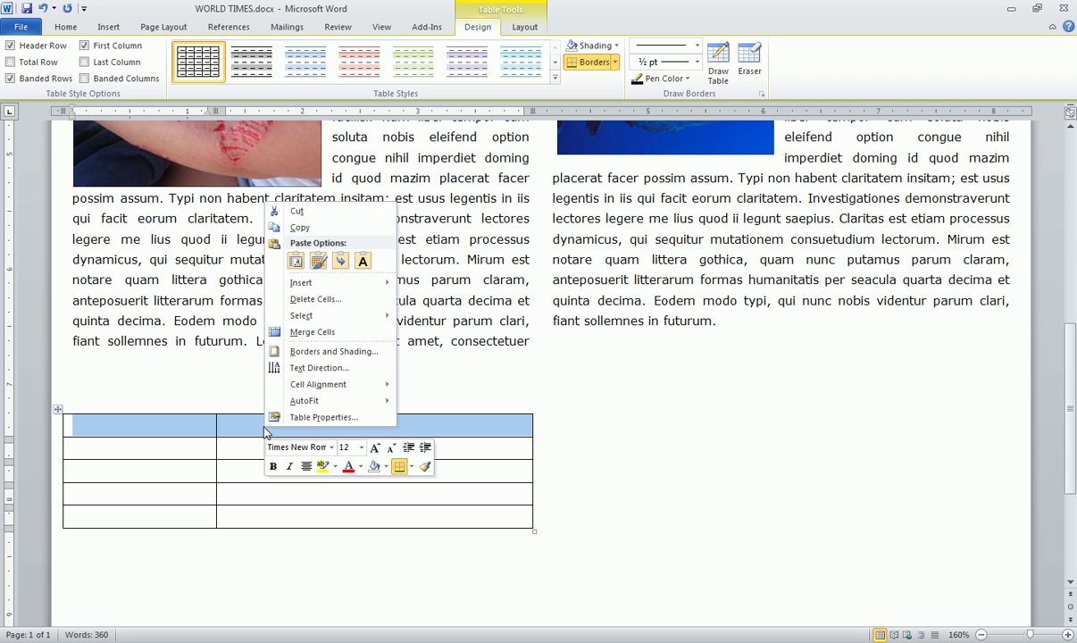
left_click(308, 332)
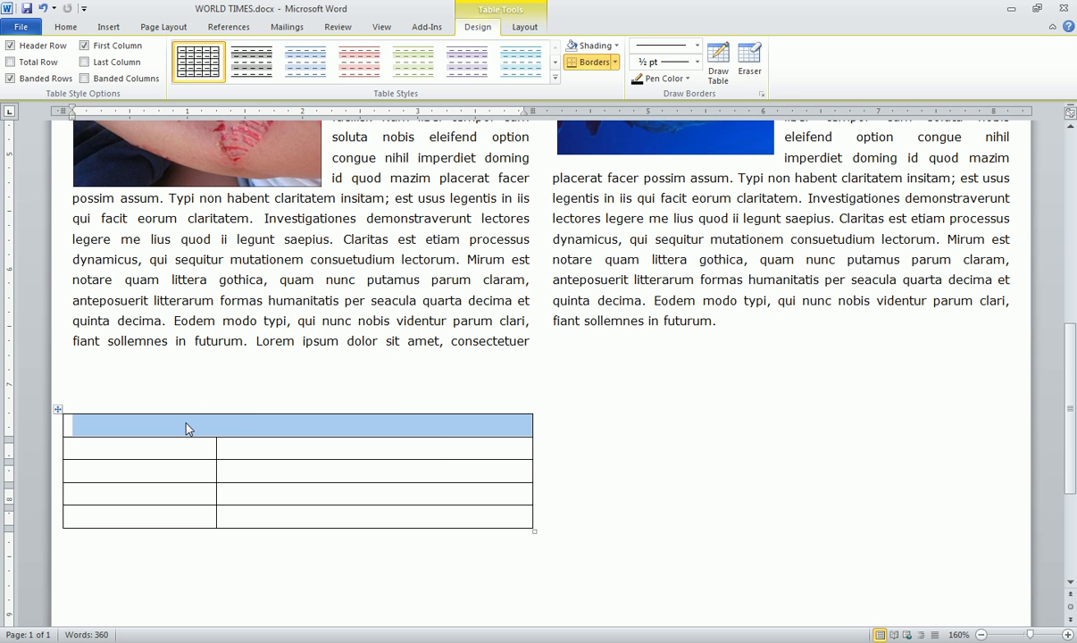
left_click(209, 426)
type("Inside Edition")
Put 'Sports' in the second row's first cell and 'World' in the third row's
key("Down")
type("SportsWorld")
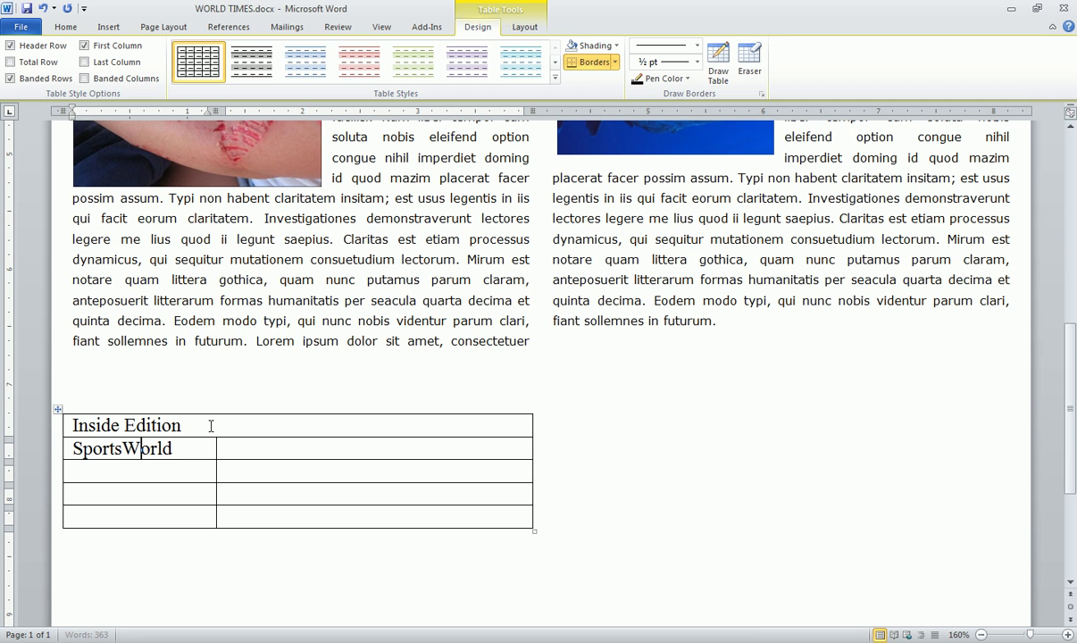
key("Right")
double_click(143, 449)
left_click(120, 449)
double_click(143, 449)
left_click_drag(144, 448, 129, 469)
Label the fourth and fifth rows 'Weather' and 'Local', correcting the 'Weatger' typo
left_click(96, 491)
type("Wea")
type("tger")
key("BackSpace")
key("BackSpace")
key("BackSpace")
type("her")
key("Down")
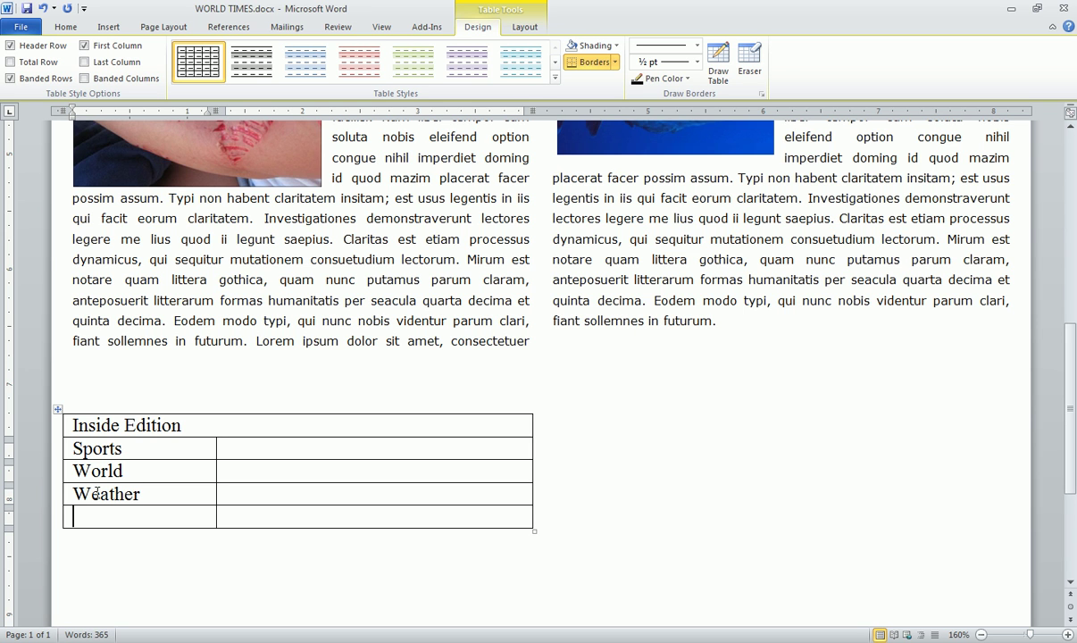
type("Local")
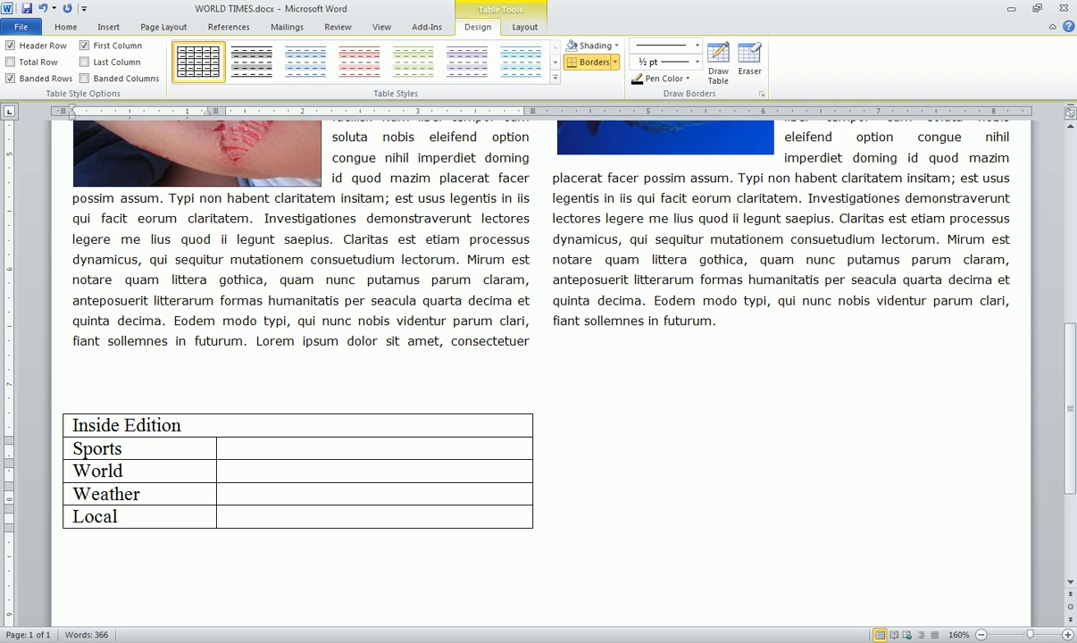
Type 'Sunny 82' into the World row's second cell
left_click(237, 446)
left_click(230, 469)
type("Sunny ")
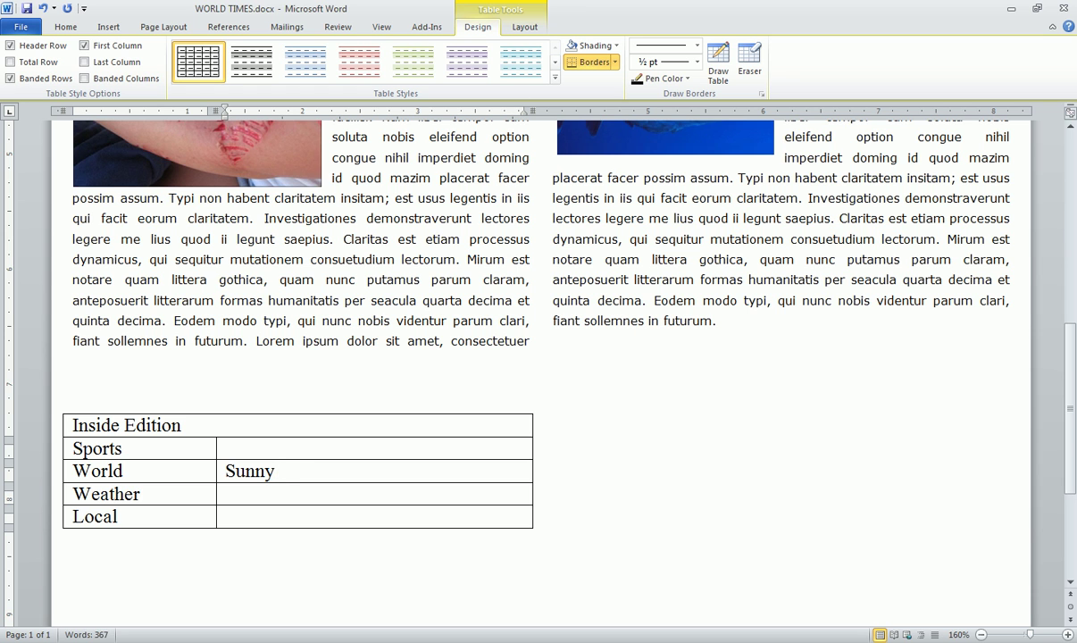
type("82")
Add a degree sign after 82 from the More Symbols picker
left_click(108, 27)
left_click(905, 80)
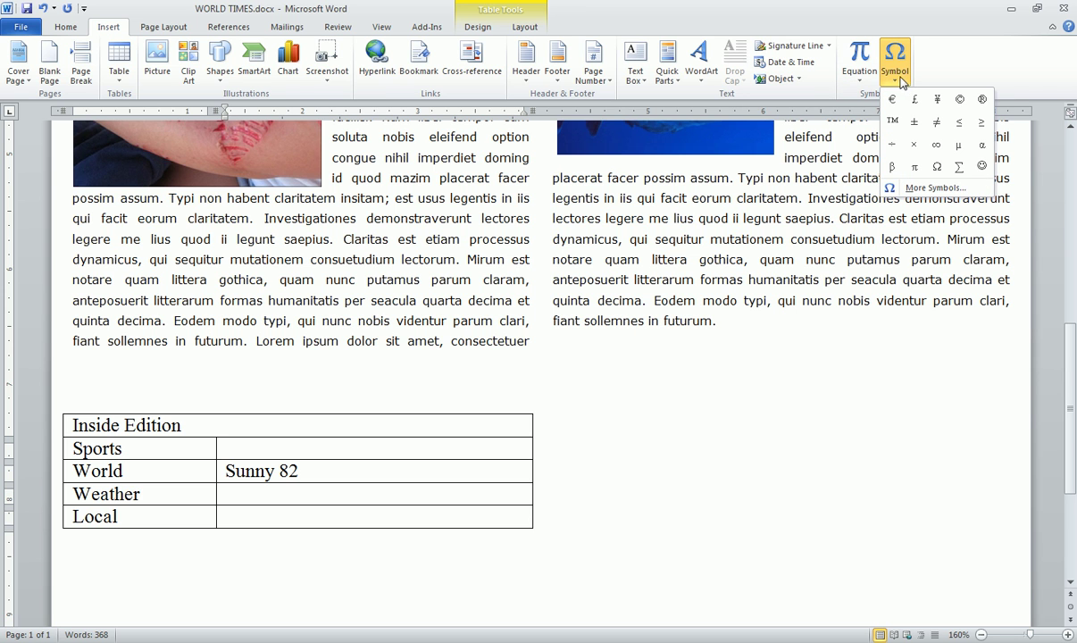
left_click(930, 188)
left_click_drag(717, 300, 706, 257)
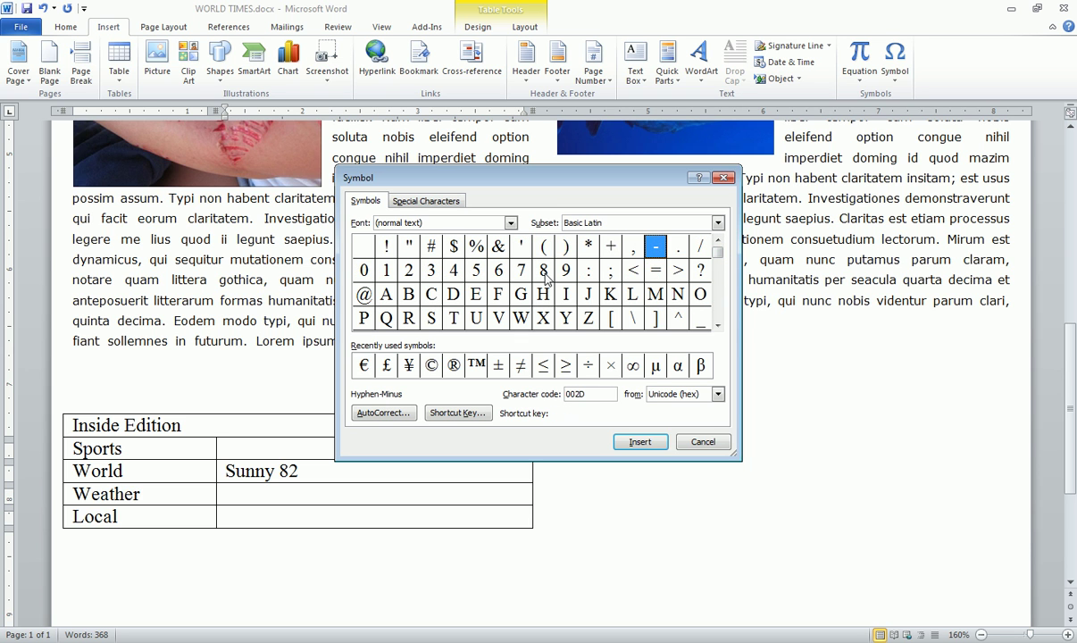
left_click(718, 326)
left_click(718, 326)
left_click(718, 327)
left_click(718, 327)
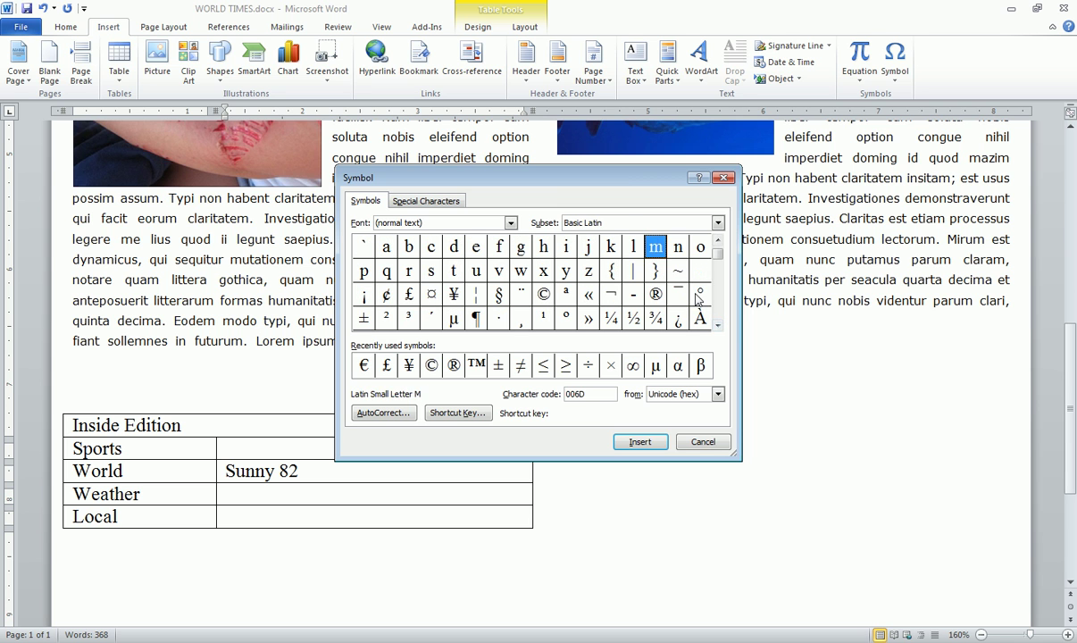
left_click(700, 293)
left_click(640, 441)
left_click(703, 442)
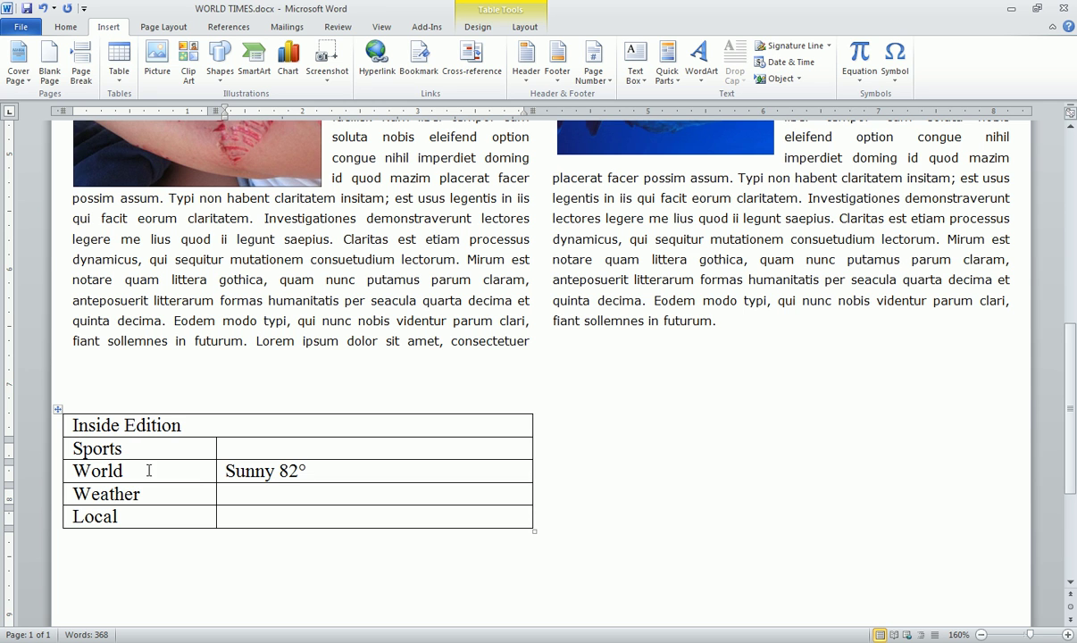
Narrow the first column slightly and review the Table Properties settings without changes
left_click_drag(215, 481, 195, 479)
left_click(58, 410)
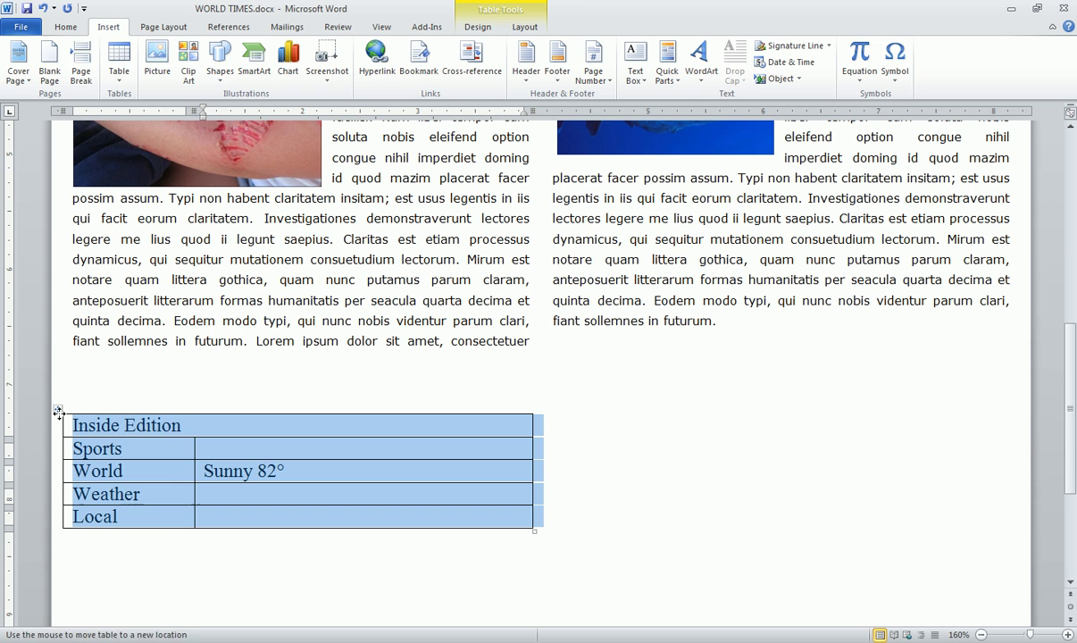
right_click(495, 503)
left_click(537, 491)
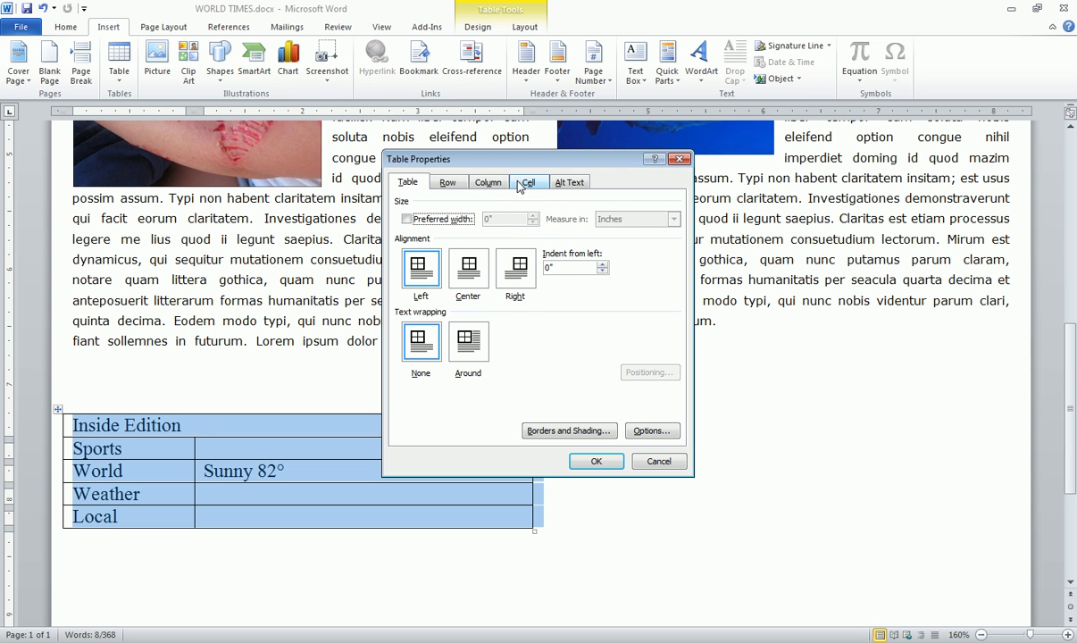
left_click(432, 178)
left_click(489, 182)
left_click(526, 185)
left_click(585, 185)
left_click(679, 159)
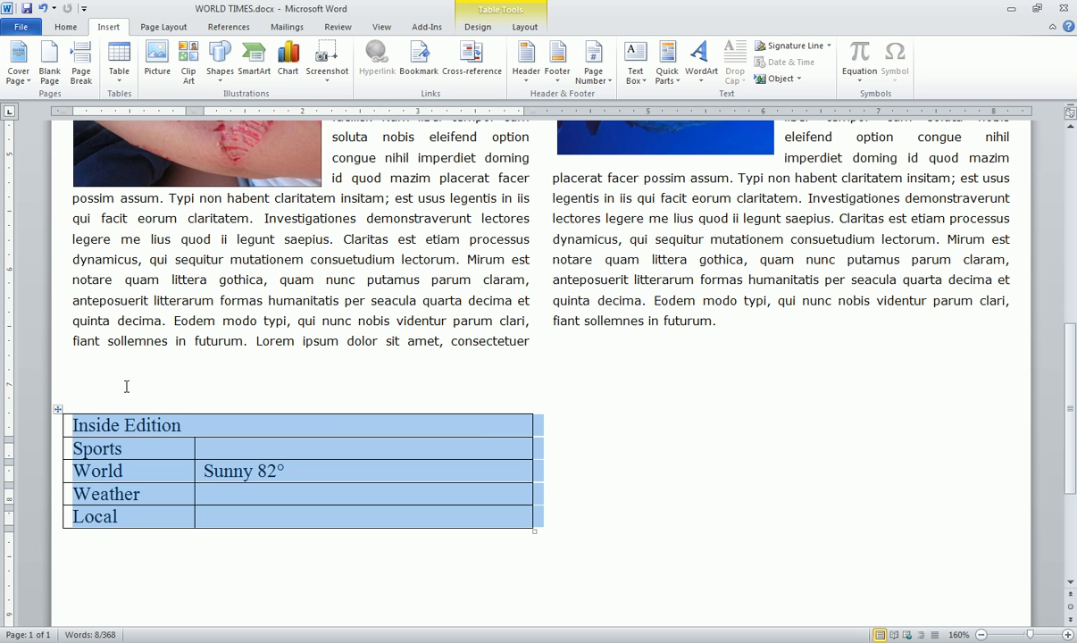
Apply a thick border style via Borders and Shading, then undo it back to thin borders
right_click(58, 409)
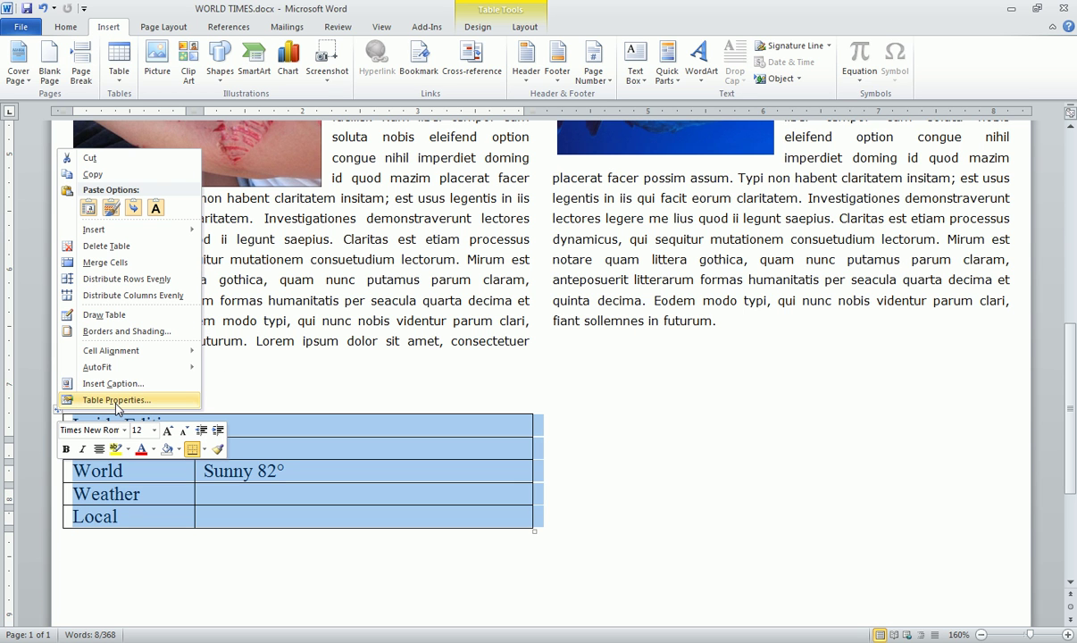
left_click(126, 331)
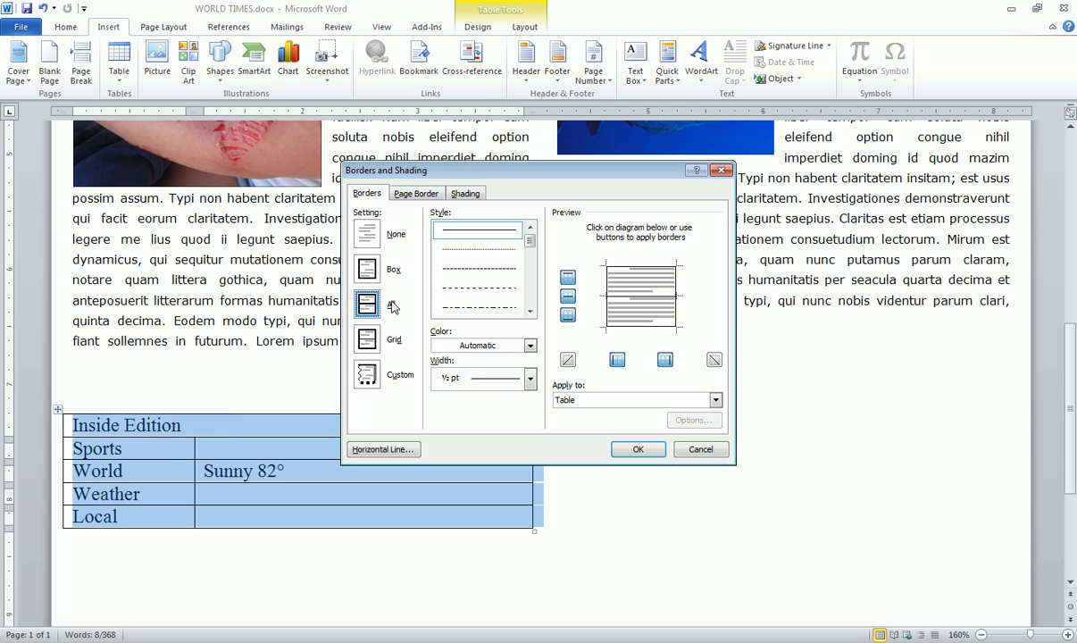
left_click_drag(529, 240, 530, 284)
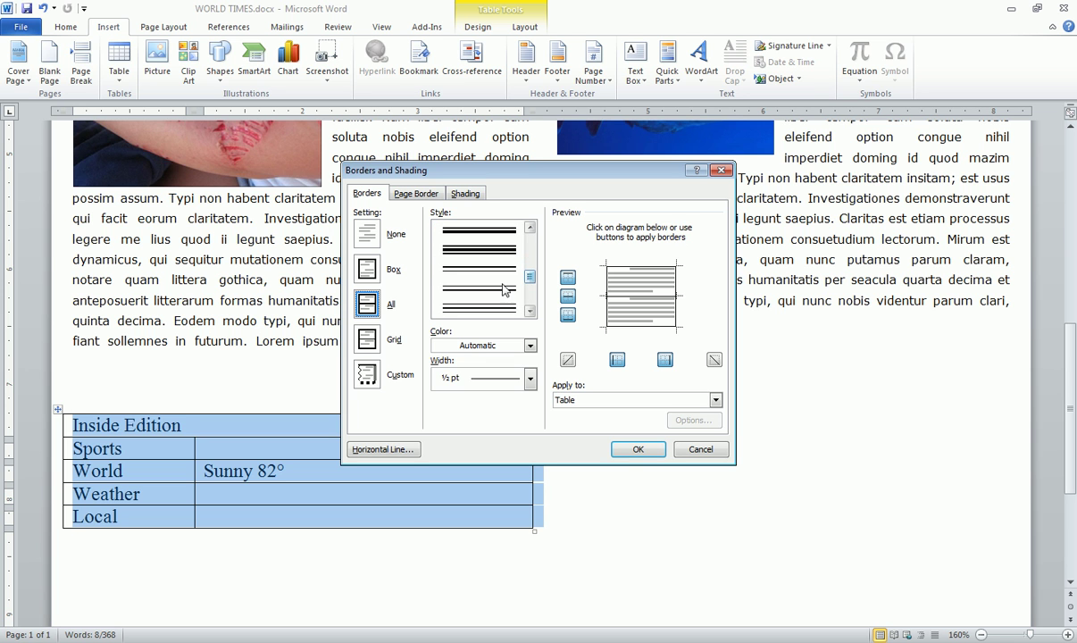
left_click(473, 275)
left_click(637, 450)
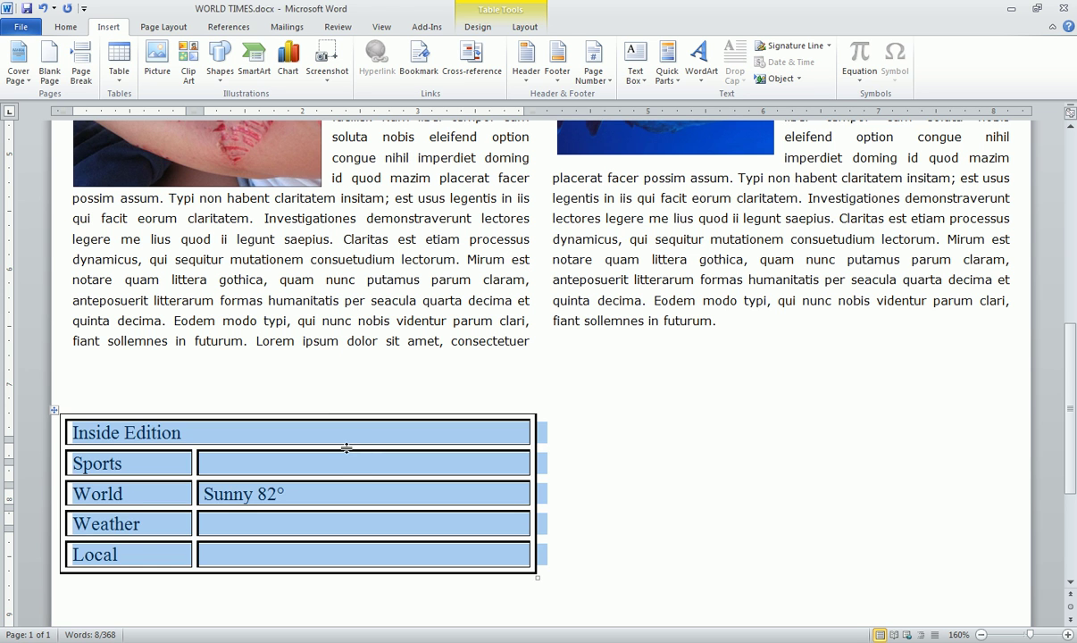
left_click(479, 496)
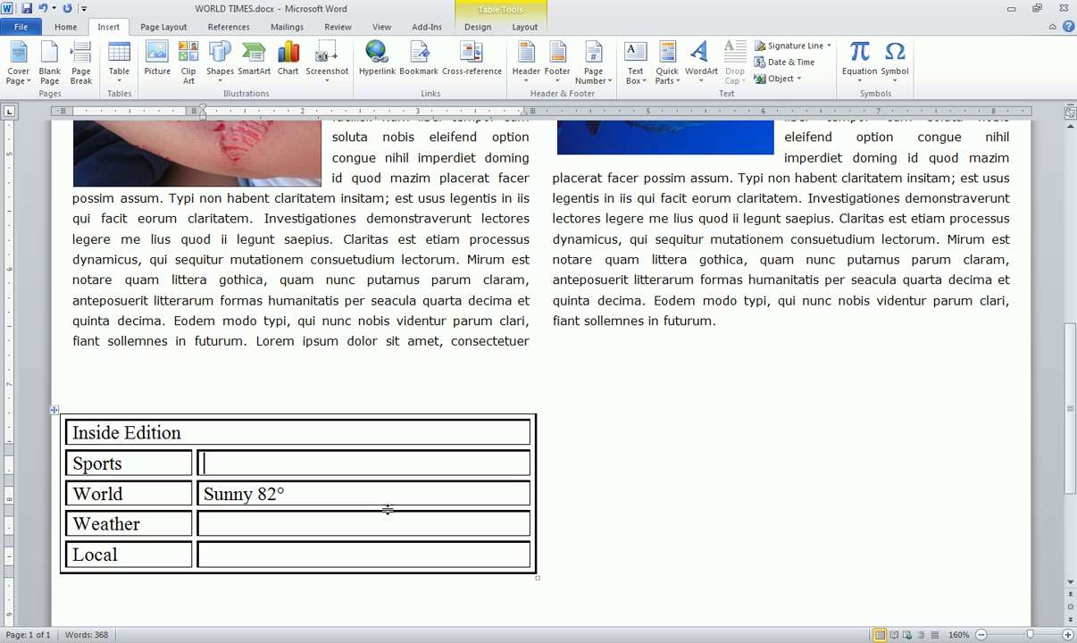
key("ctrl+z")
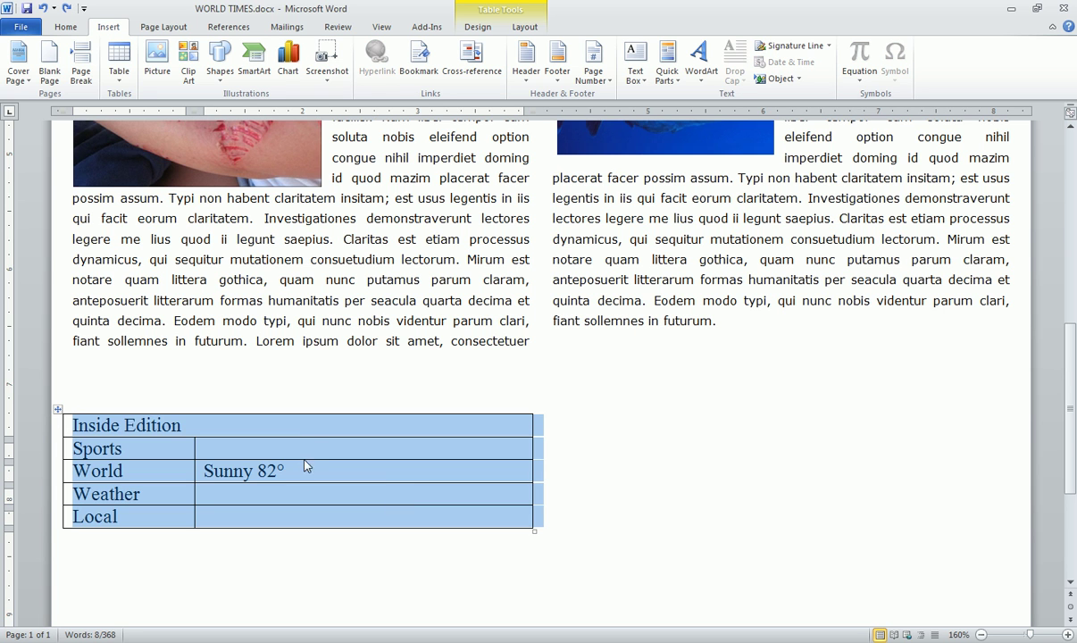
Shade the Sports cell yellow using the Home tab's Shading colours
left_click(308, 426)
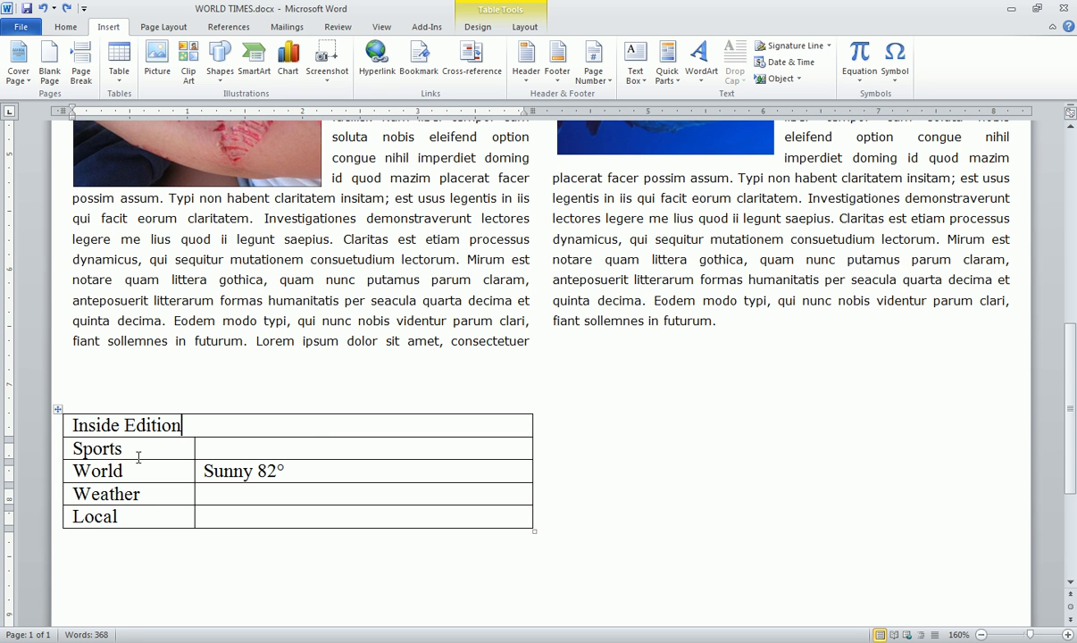
right_click(140, 456)
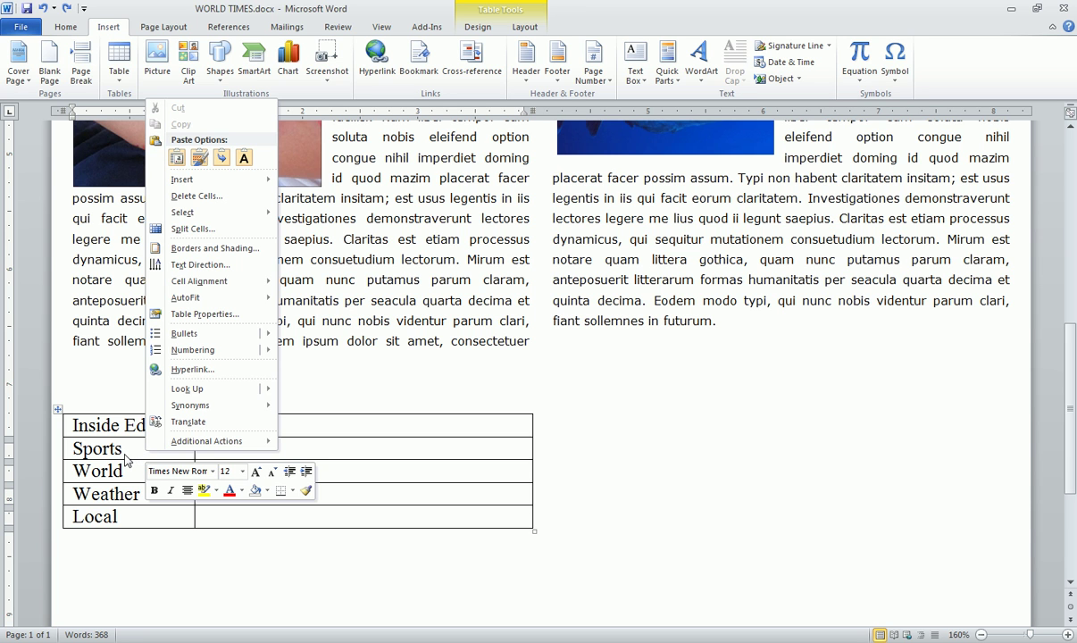
key("Escape")
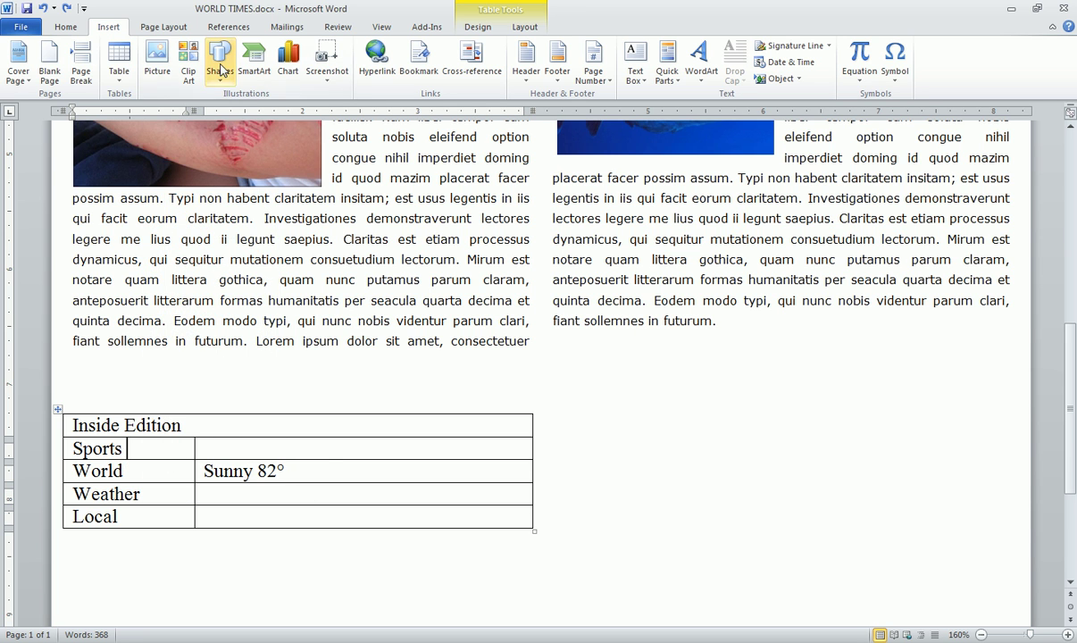
left_click(158, 28)
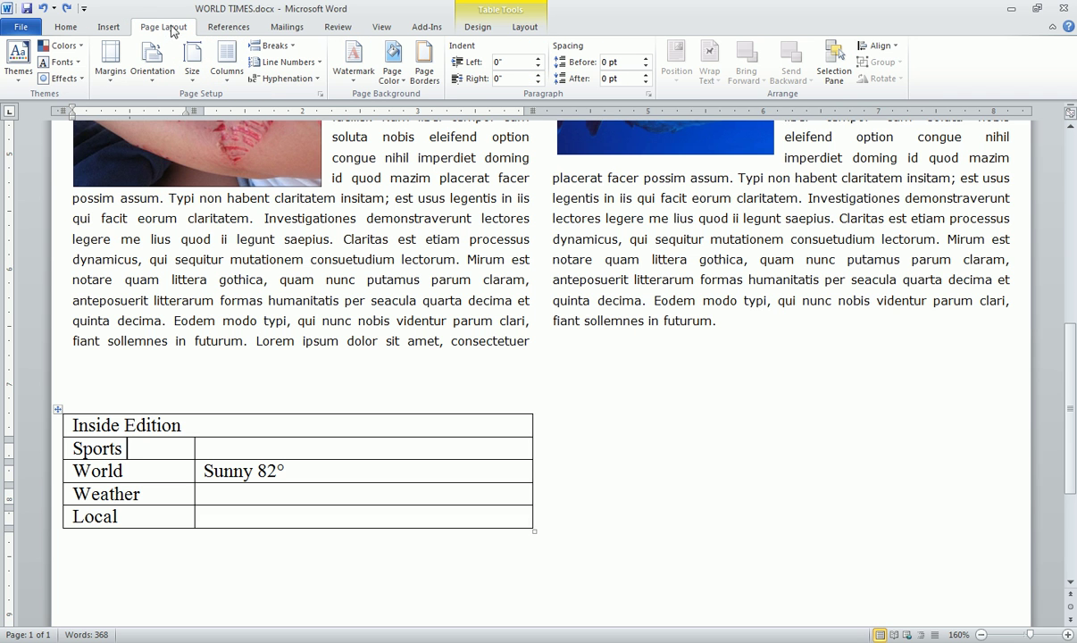
left_click(108, 28)
left_click(66, 27)
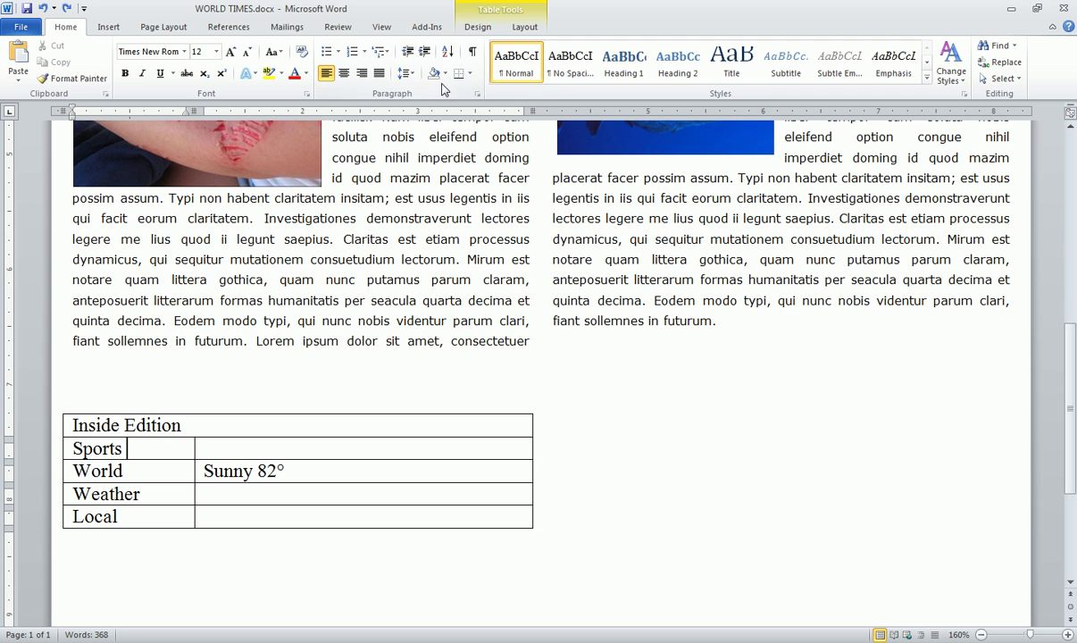
left_click(444, 75)
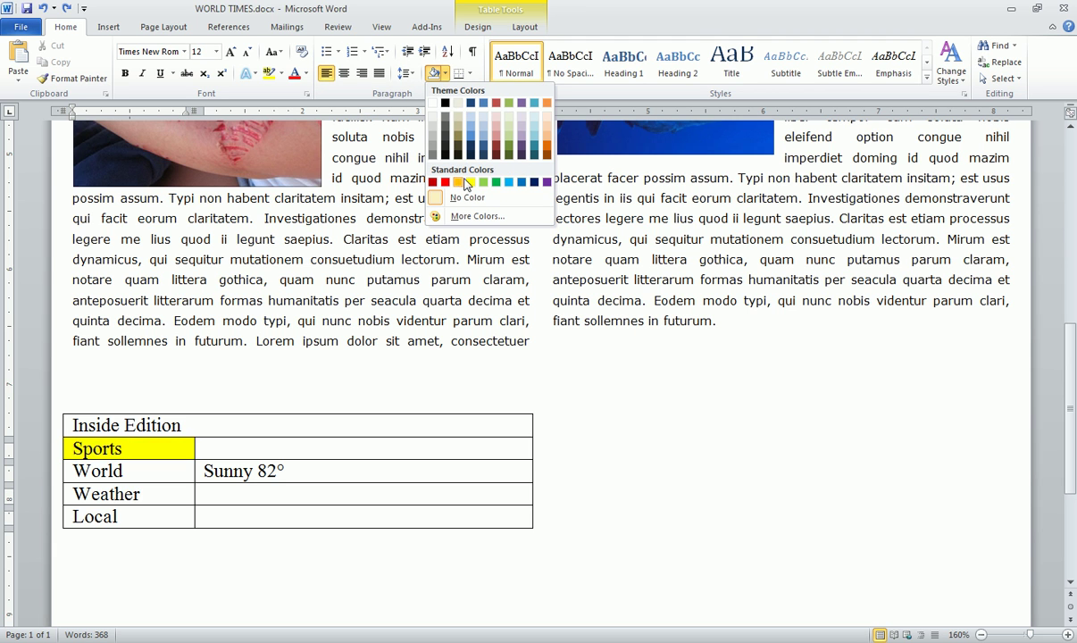
left_click(472, 184)
Shade the World cell blue, Weather green and Local orange
left_click(143, 480)
left_click(441, 74)
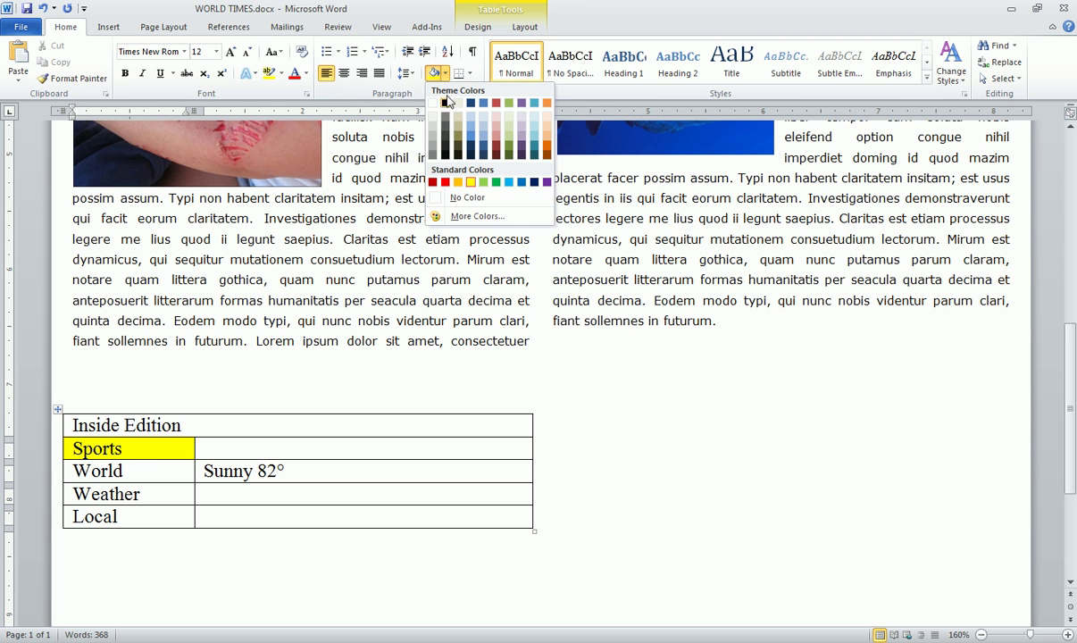
left_click(509, 183)
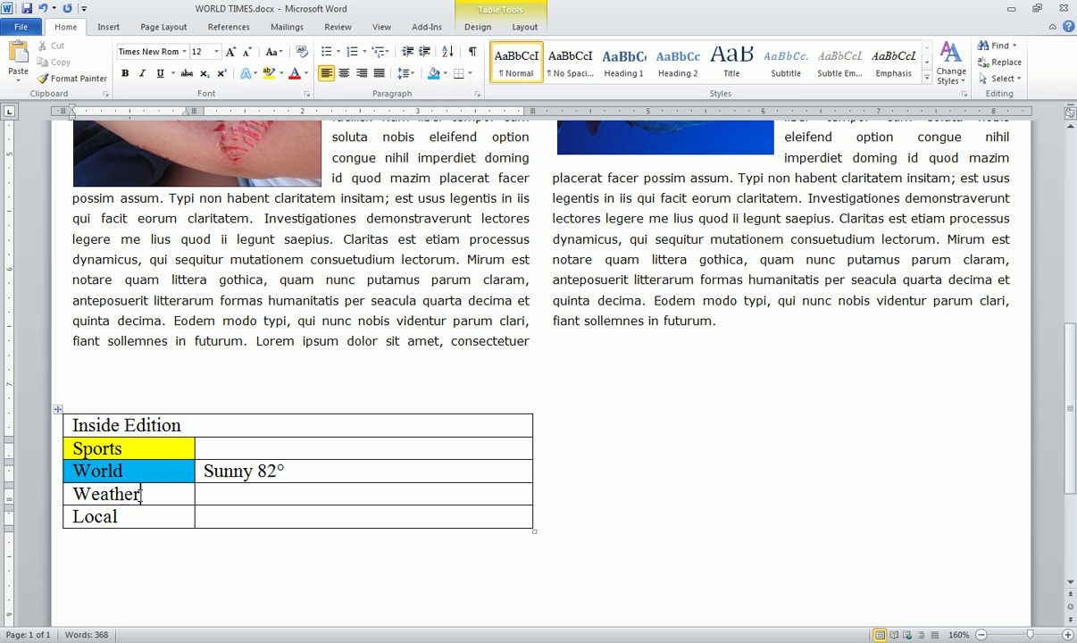
left_click(441, 73)
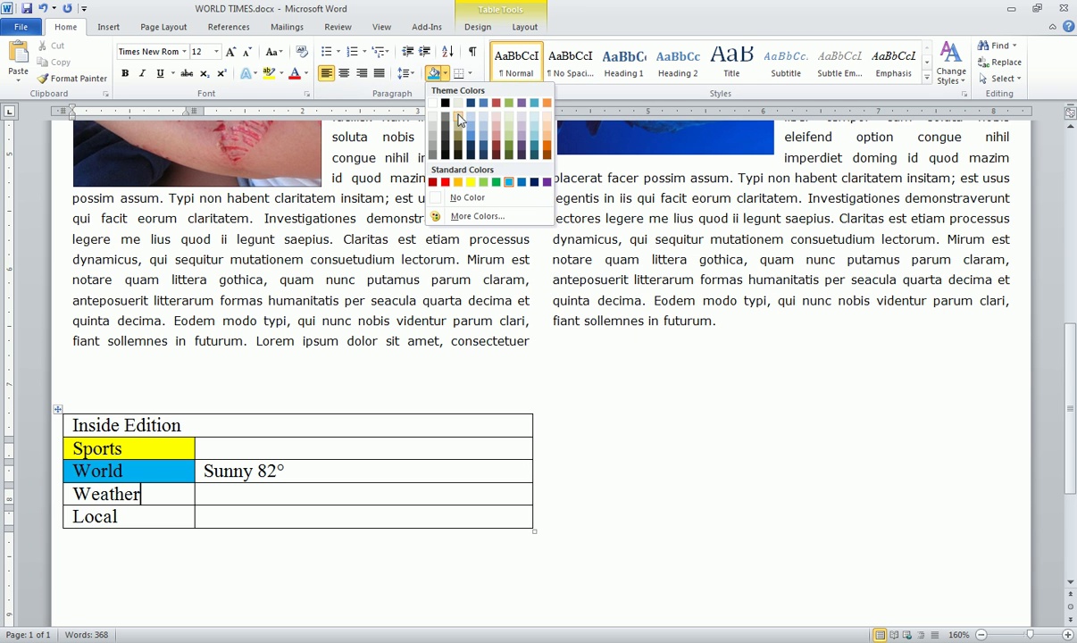
left_click(483, 182)
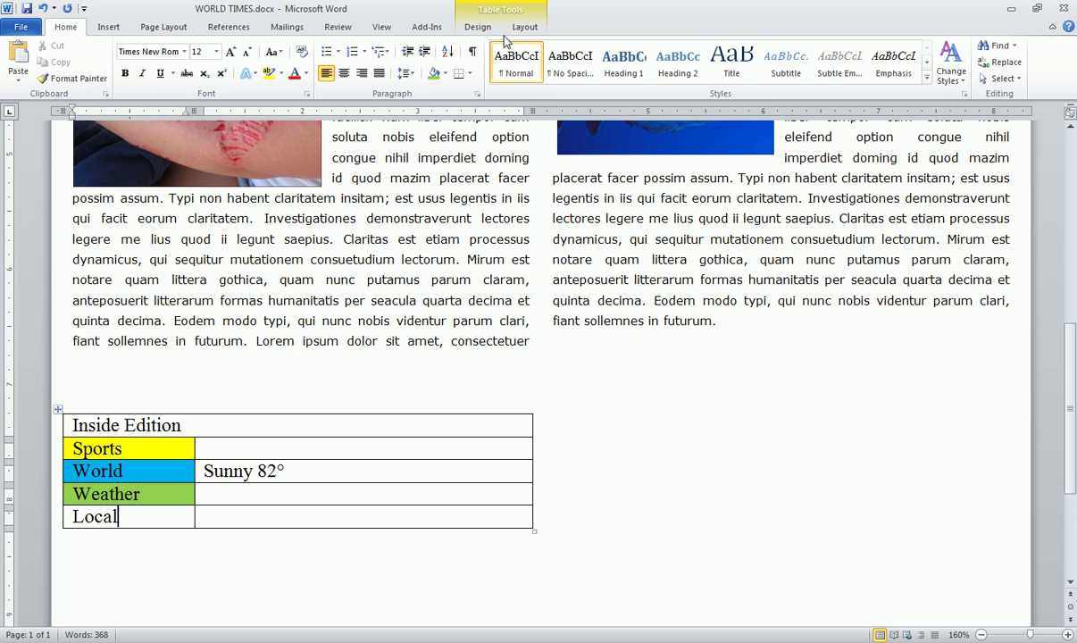
left_click(441, 73)
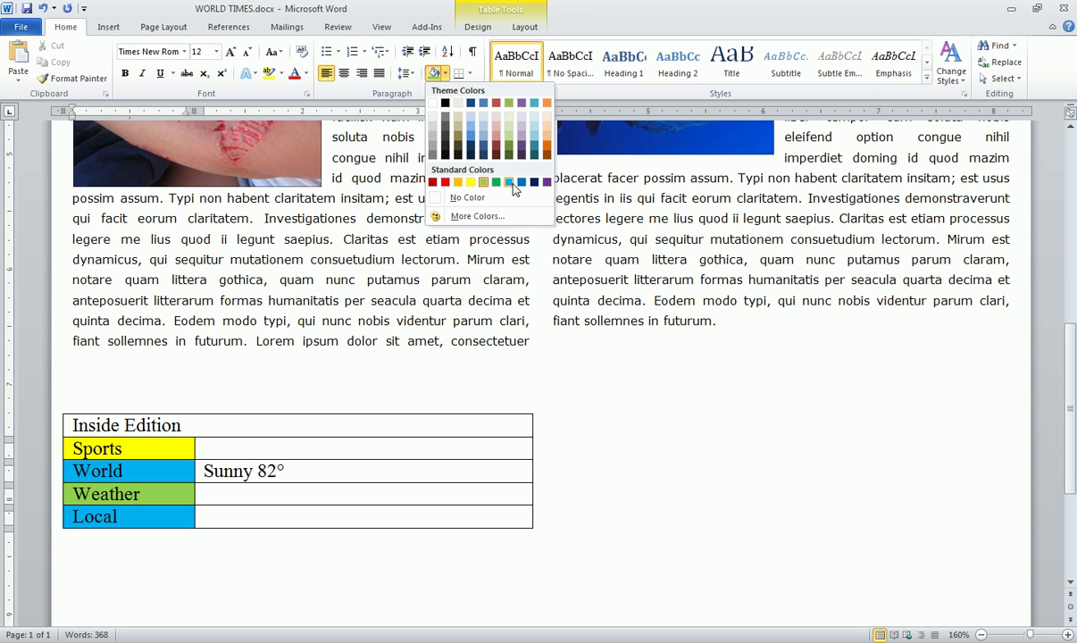
left_click(547, 144)
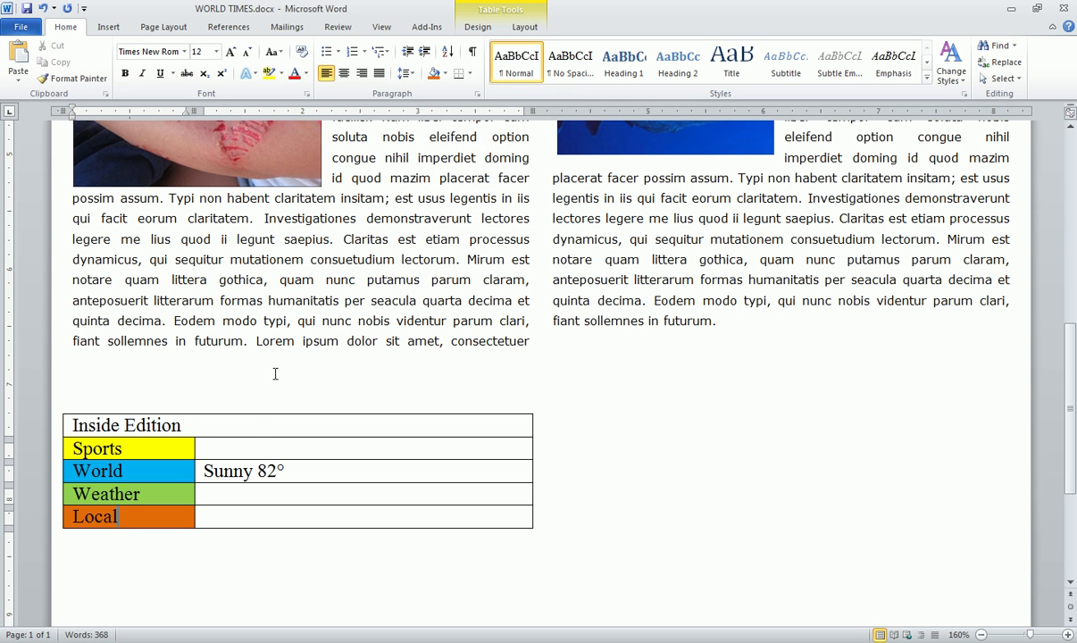